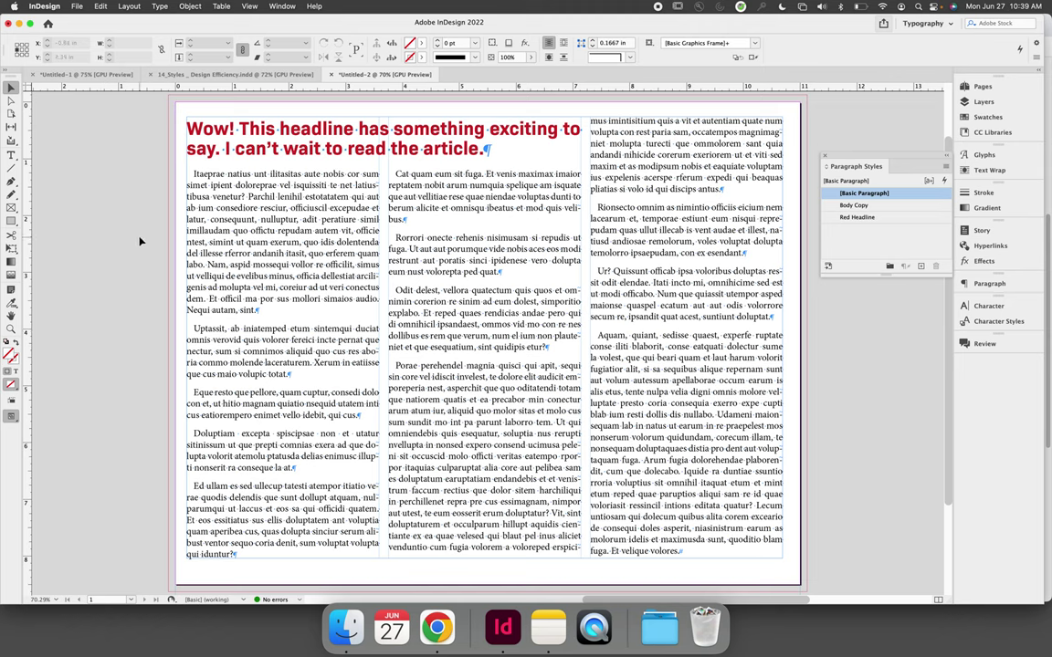
Rename the Red Headline paragraph style to 'Blue Headline'
left_click(116, 222)
left_click(877, 218)
double_click(879, 220)
left_click(377, 214)
key("BackSpace")
key("BackSpace")
key("BackSpace")
key("BackSpace")
type("Blue")
Browse the style's character format categories through to Indents and Spacing
left_click(146, 226)
left_click(157, 238)
left_click(145, 227)
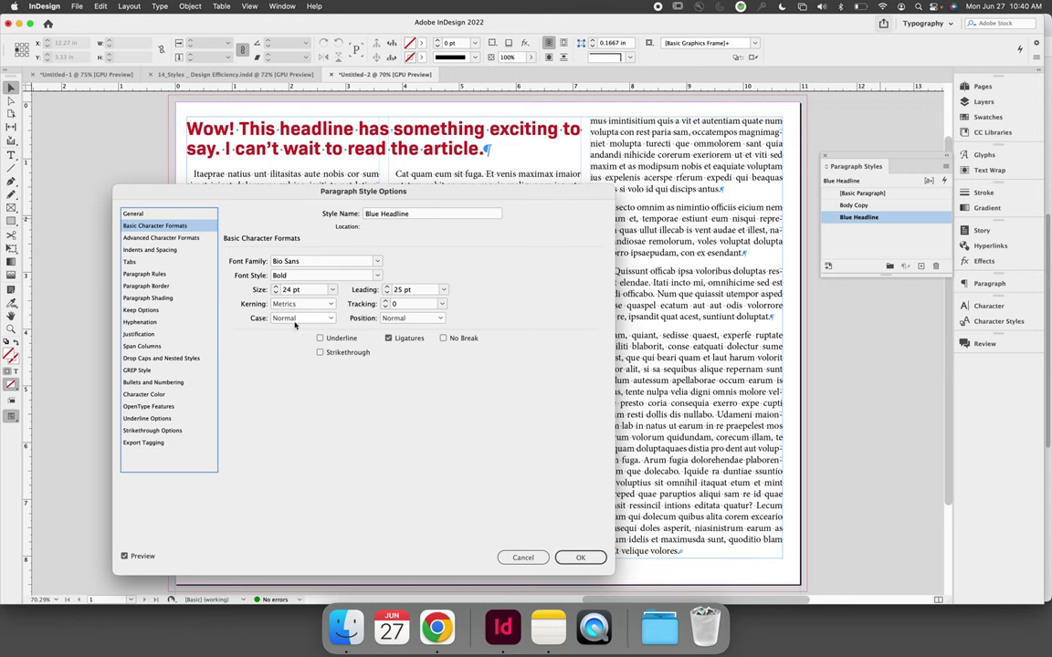
left_click(147, 238)
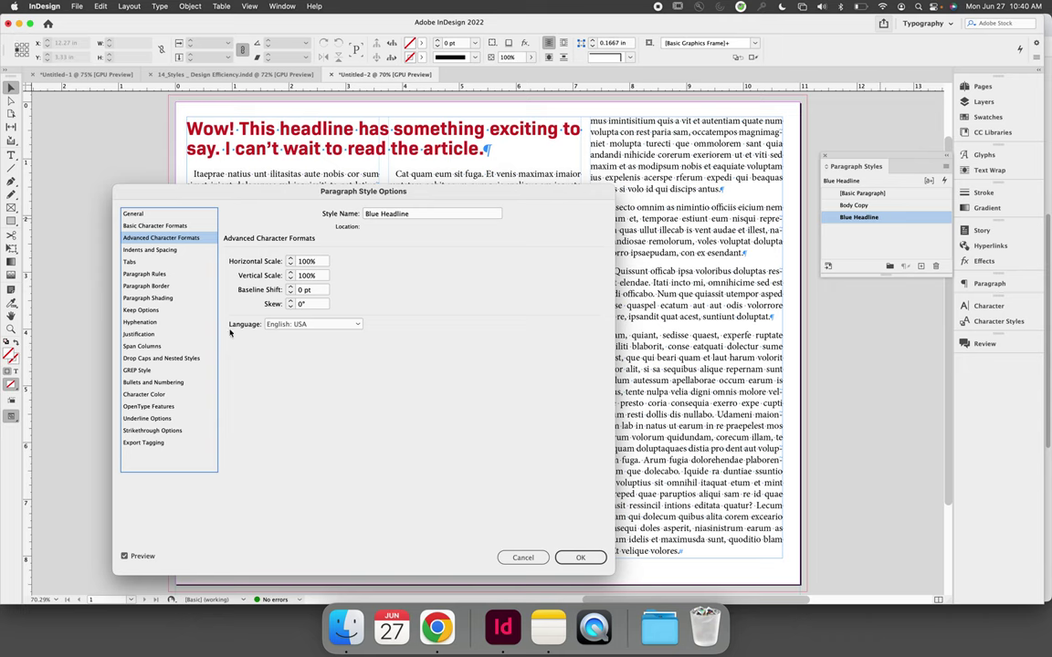
left_click(151, 251)
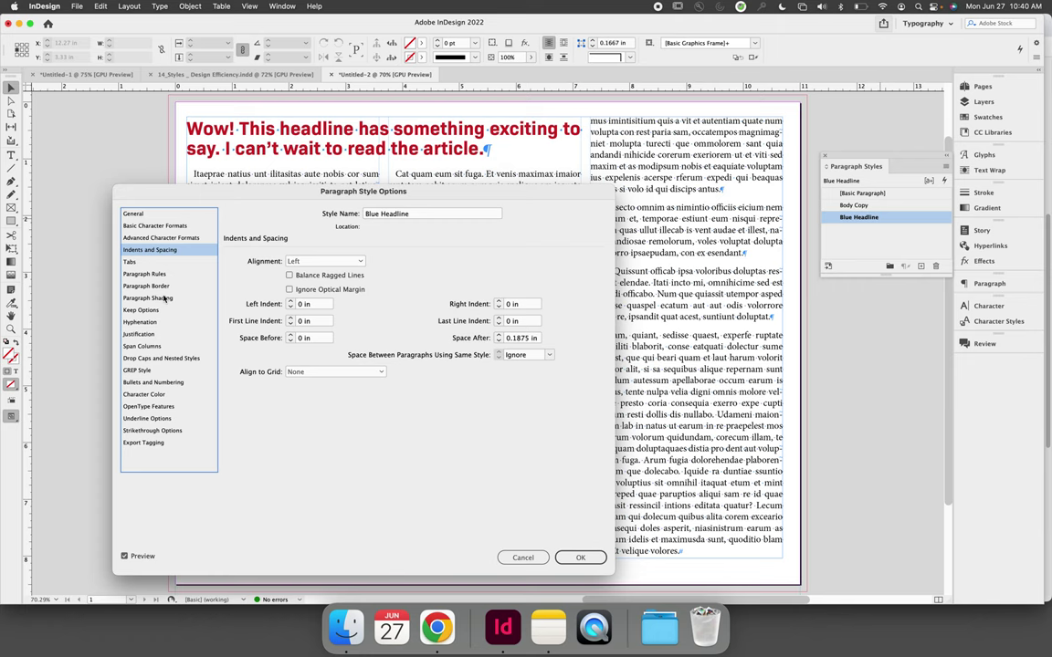
Set the Blue Headline character color to the C=100 M=90 Y=10 K=0 swatch and confirm
left_click(147, 396)
left_click_drag(429, 286, 429, 321)
left_click(343, 334)
left_click_drag(249, 192, 490, 193)
left_click(831, 561)
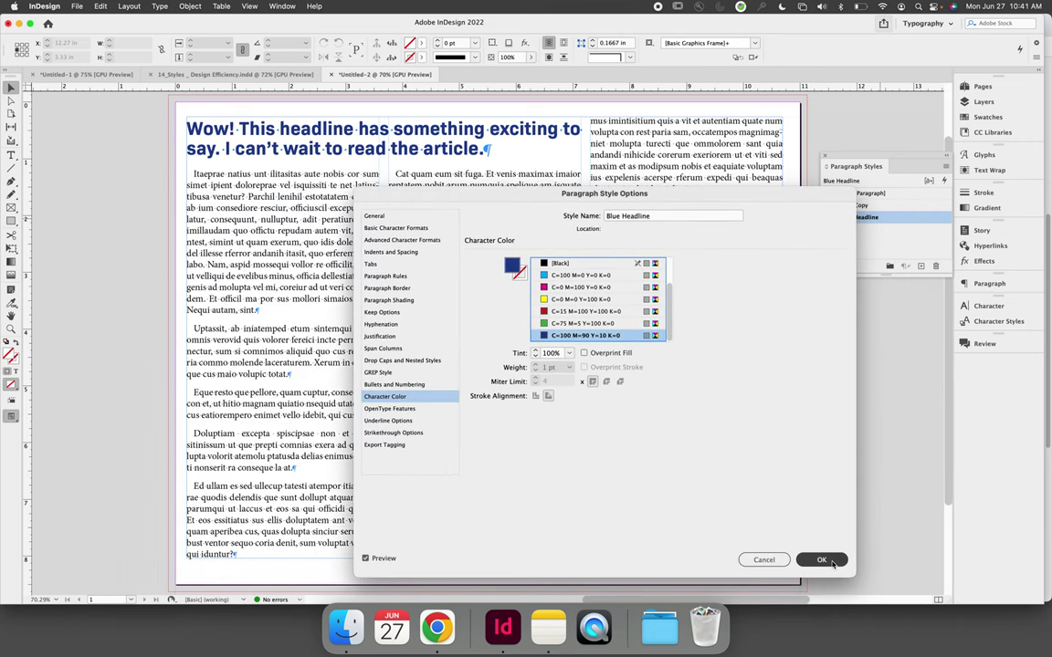
left_click(73, 159)
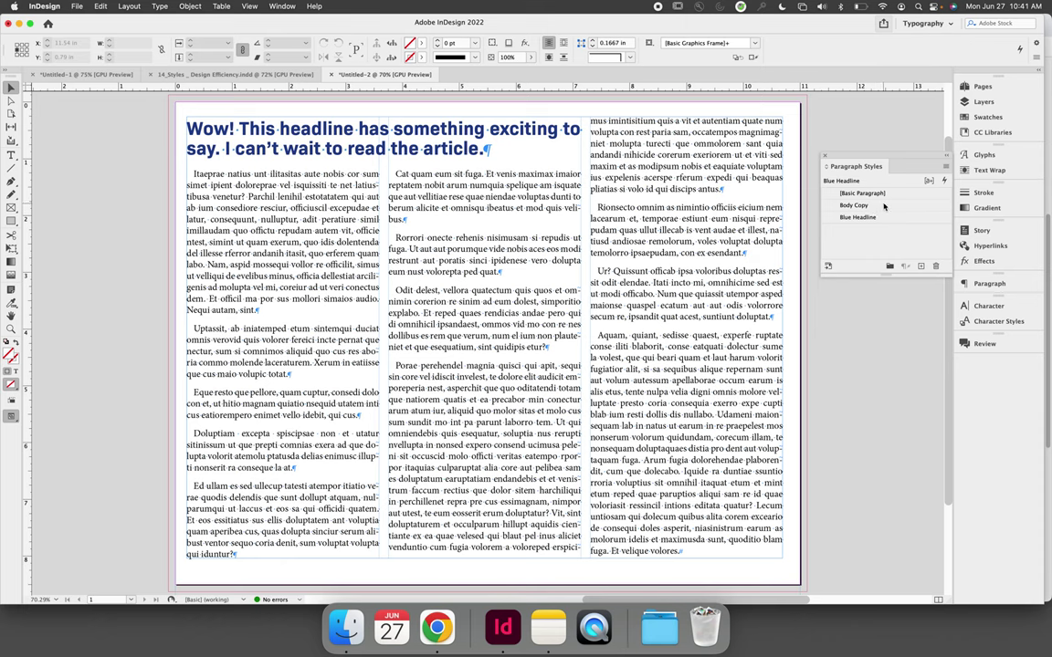
Open Body Copy's Basic Character Formats, showing Minion Pro Regular 12 pt with 14.4 pt leading
double_click(876, 207)
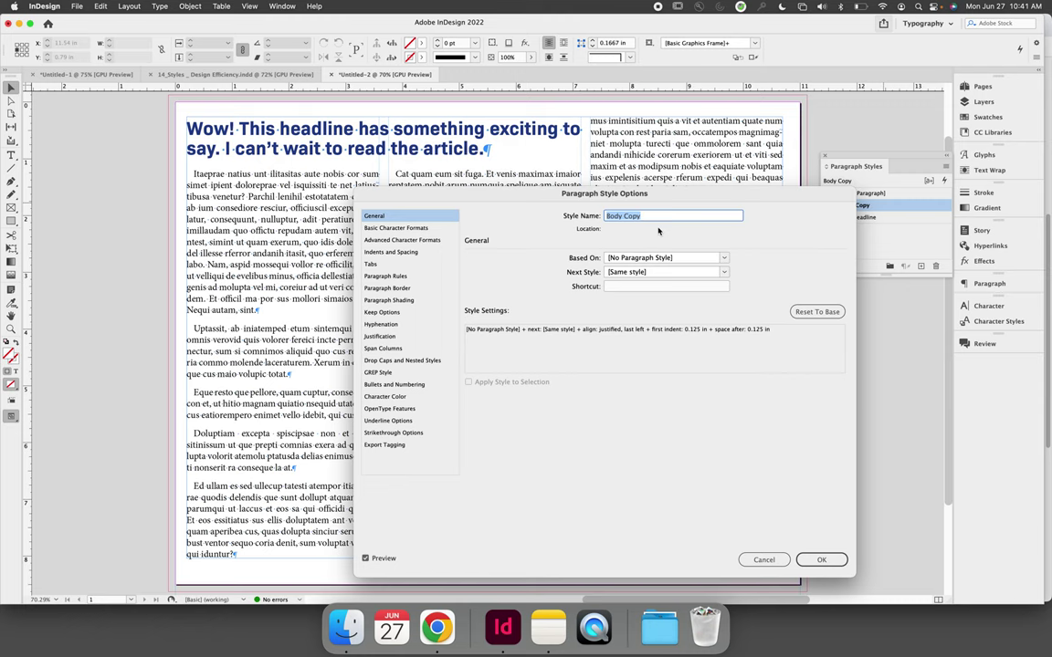
left_click(388, 228)
left_click_drag(528, 193, 637, 155)
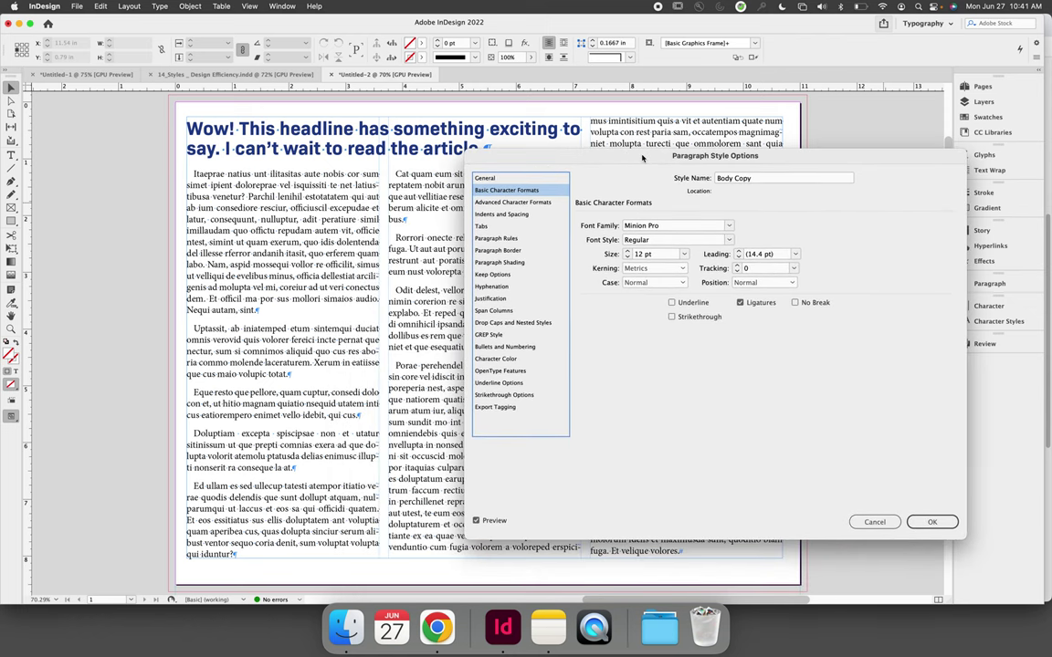
Try Monaco, Mr Eaves, Niagara and Noto Sans Coptic for Body Copy, settling on Skia
left_click(729, 227)
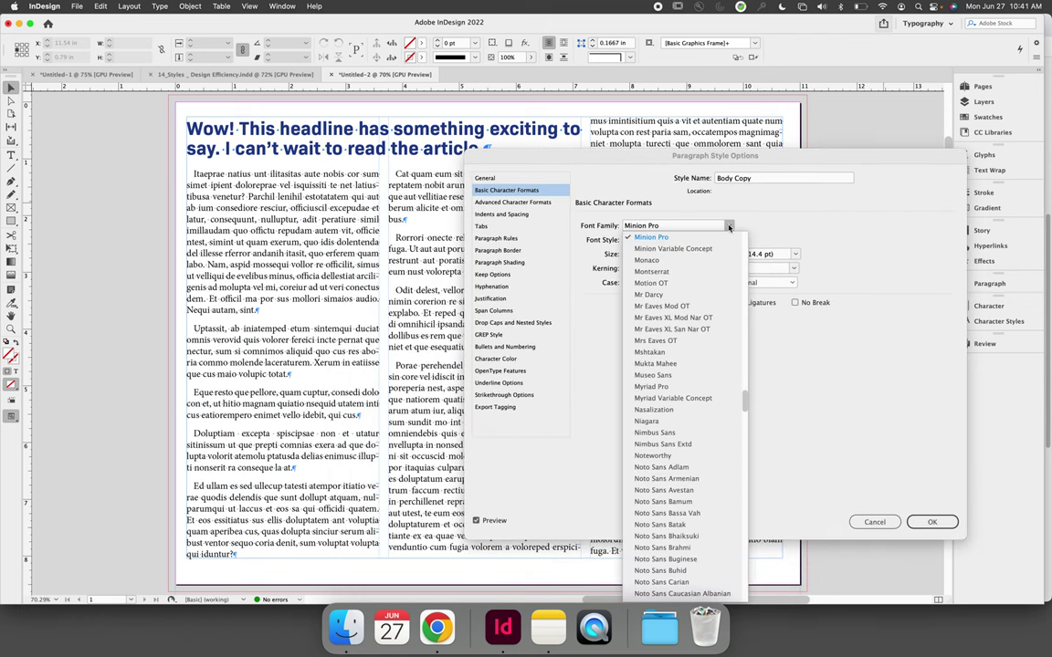
left_click(703, 260)
left_click(729, 225)
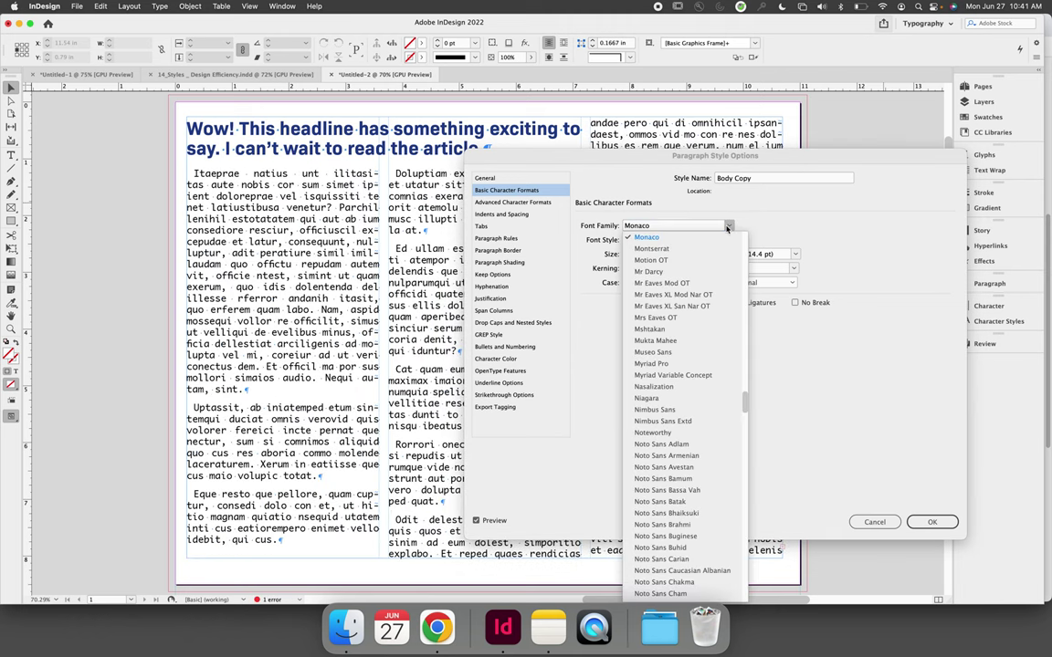
left_click(699, 292)
left_click(730, 227)
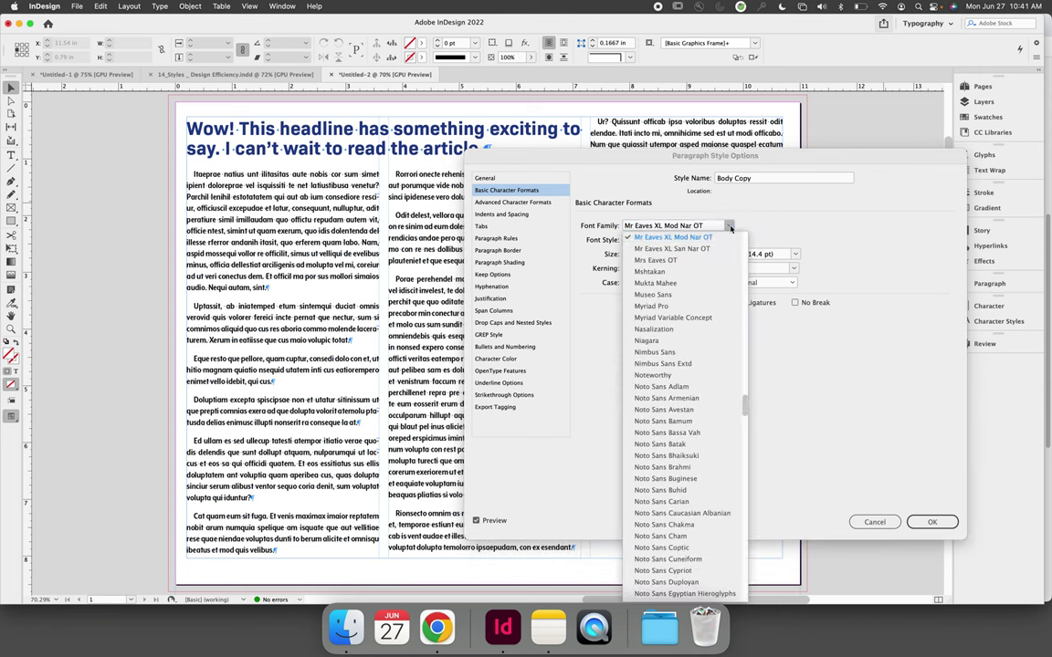
left_click(687, 339)
left_click(729, 226)
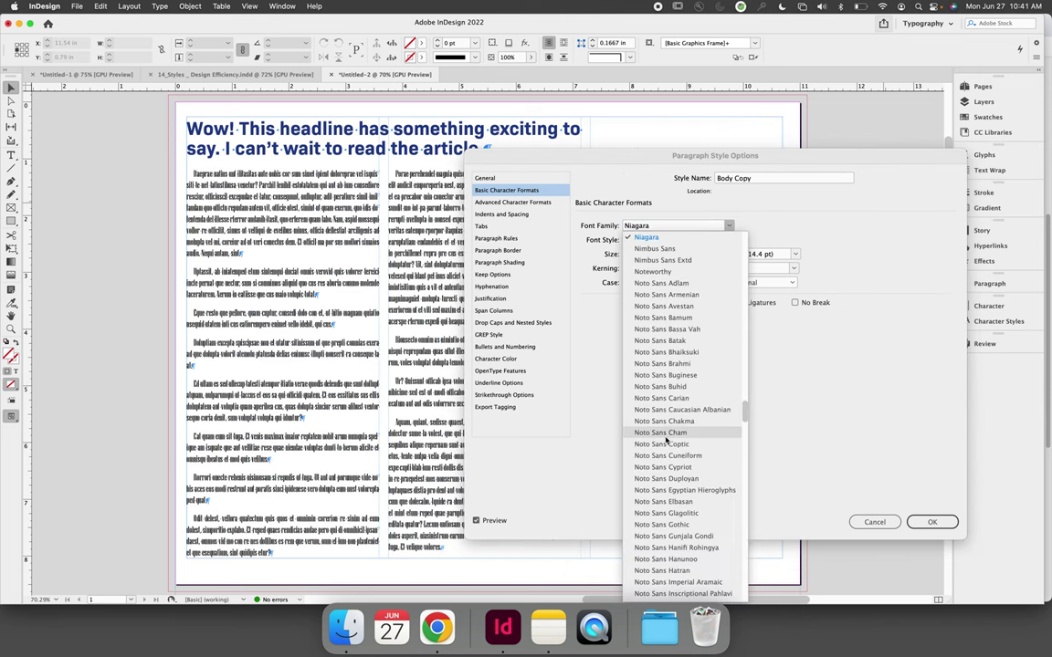
left_click(663, 443)
left_click(730, 226)
scroll(676, 475, "down", 10)
scroll(654, 289, "down", 15)
left_click(647, 256)
Nudge the Body Copy leading between 17 and 13 pt, then enter 14.4
left_click(738, 254)
left_click(739, 252)
left_click(739, 257)
left_click(738, 258)
left_click(738, 258)
left_click(739, 257)
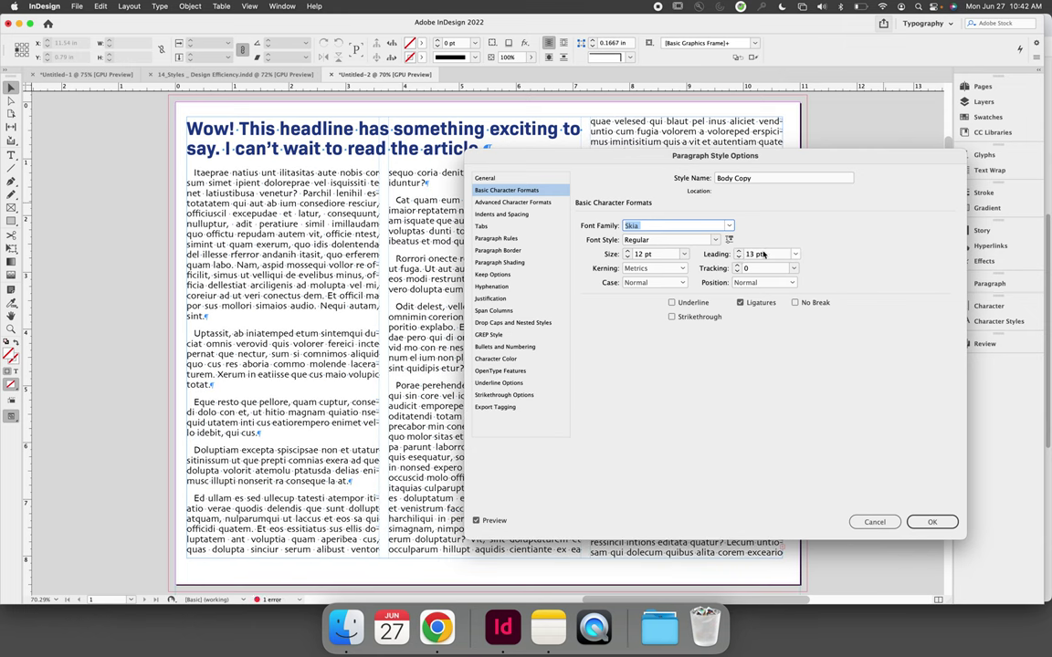
left_click(758, 254)
type("14.4")
Commit 14.4 pt leading, set first-line indent to 0 in and keep 0.125 in space after
left_click(763, 270)
left_click(513, 203)
left_click(502, 215)
left_click(851, 305)
left_click(850, 305)
left_click(643, 288)
left_click(643, 289)
left_click(850, 300)
left_click(850, 301)
Step through Tabs, Rules, Border, Shading and Keep Options to the Hyphenation settings
left_click(483, 226)
left_click(494, 238)
left_click(494, 250)
left_click(494, 262)
left_click(493, 274)
left_click(494, 287)
Uncheck Hyphenate so the Body Copy text sets without hyphenated line breaks
left_click(587, 221)
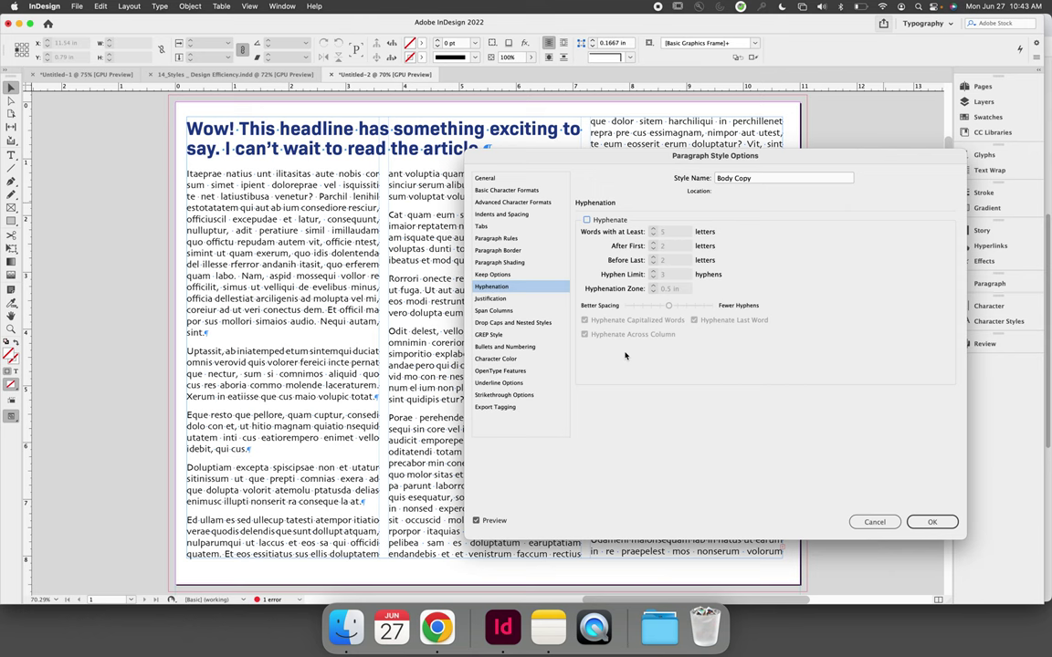